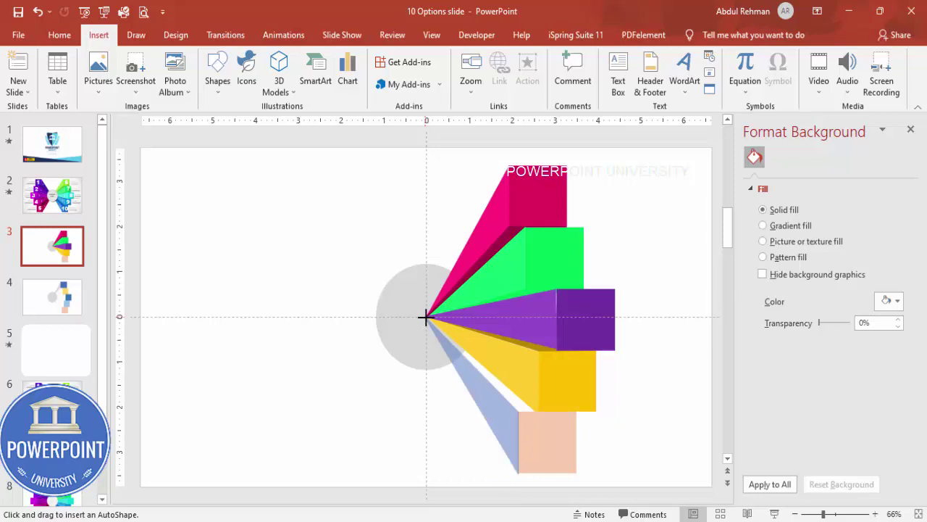
- Fill the bottom bar's square end and its slanted face with Teal
click(557, 450)
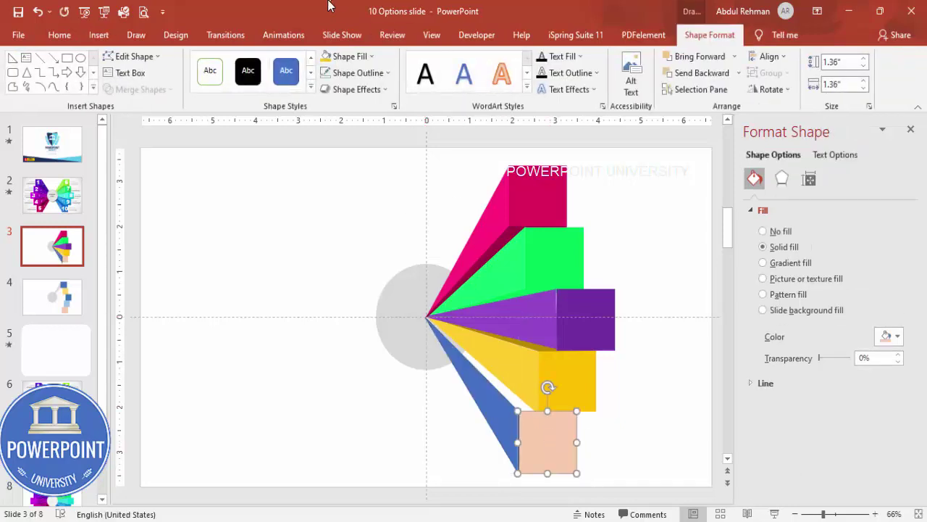
click(350, 56)
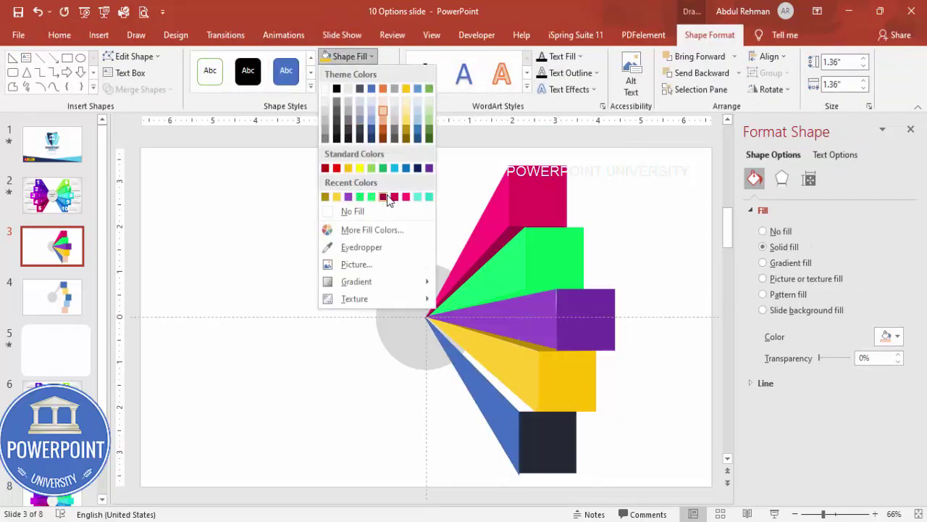
click(428, 195)
click(500, 411)
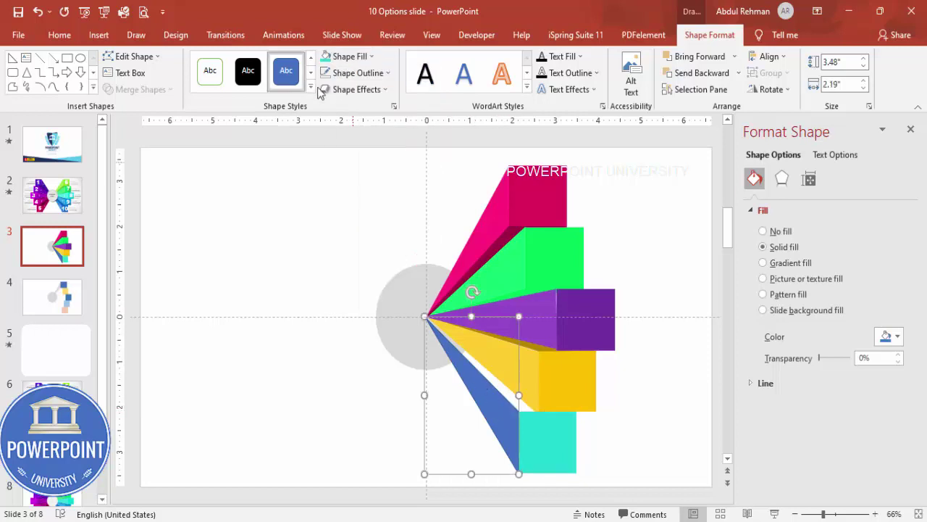
click(358, 73)
click(371, 105)
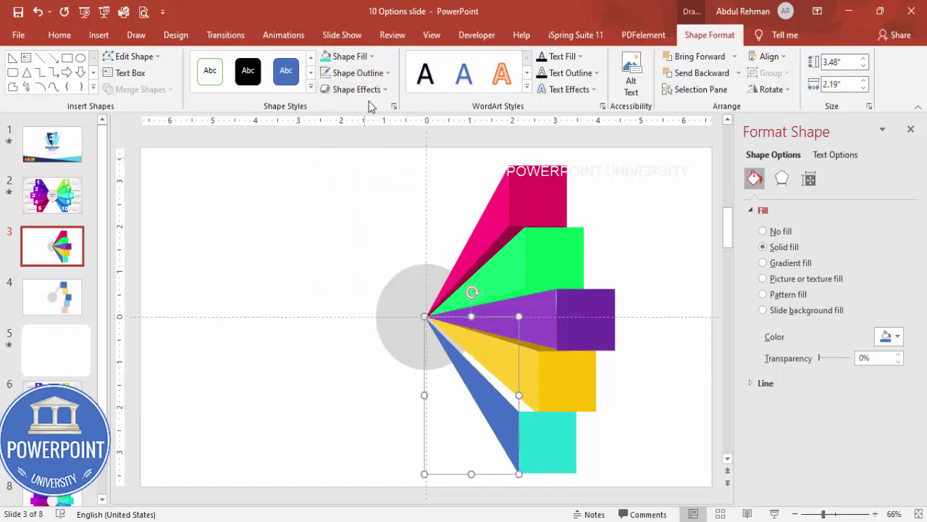
click(365, 61)
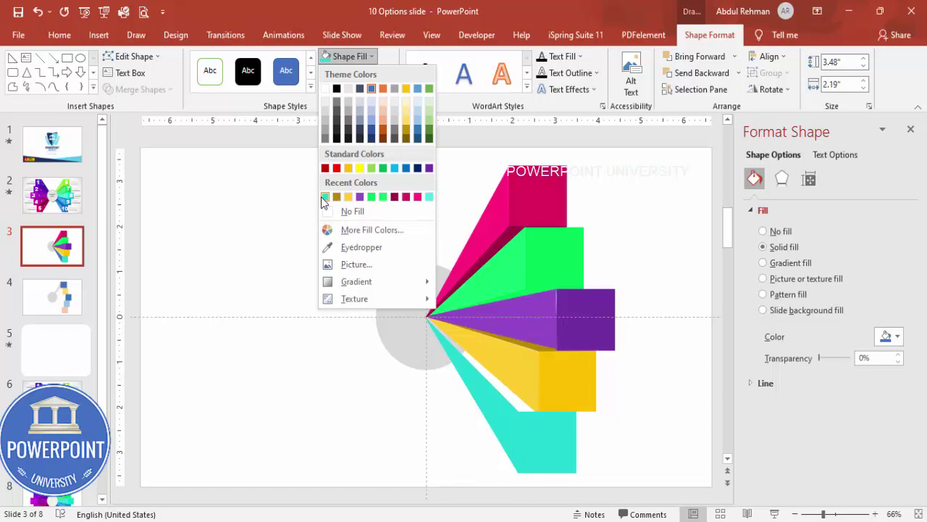
click(325, 197)
- Lighten the slanted face's teal to #3EE2DE using the custom colour mixer
click(887, 336)
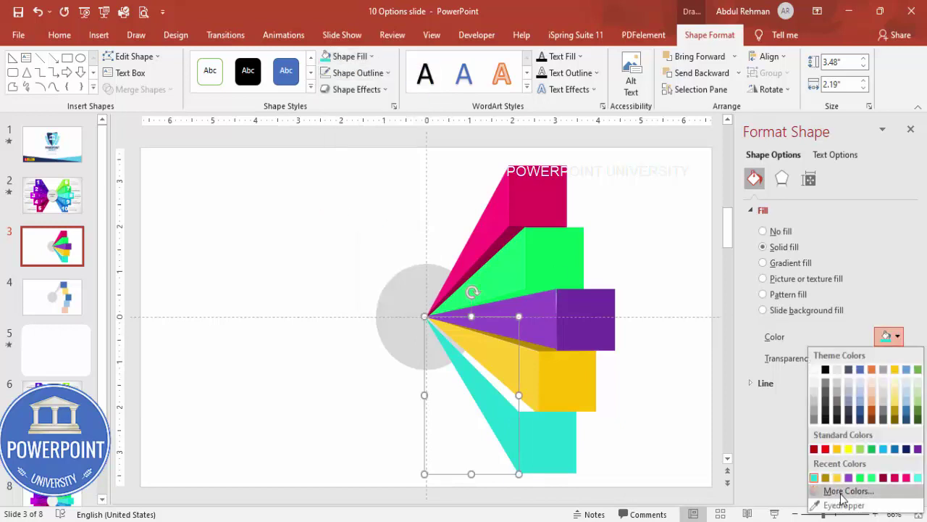
click(846, 492)
drag(501, 226, 499, 207)
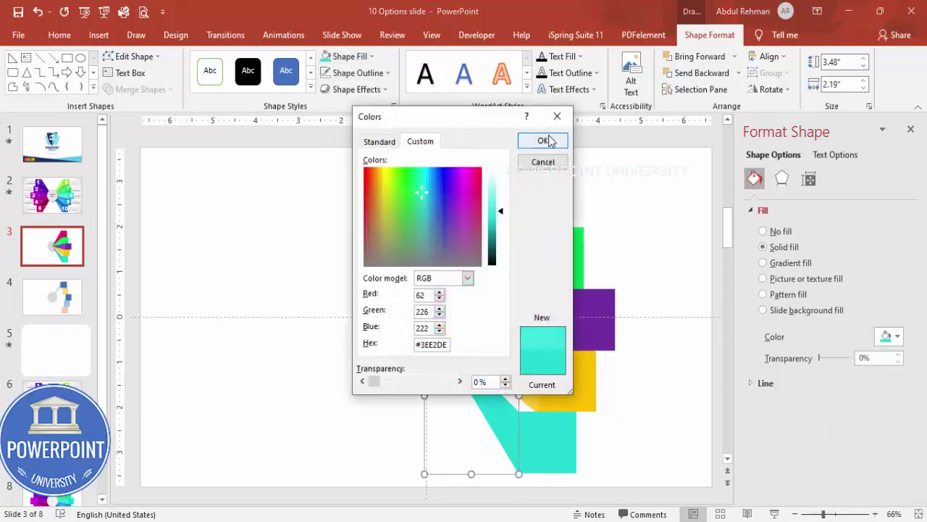
click(542, 141)
click(283, 201)
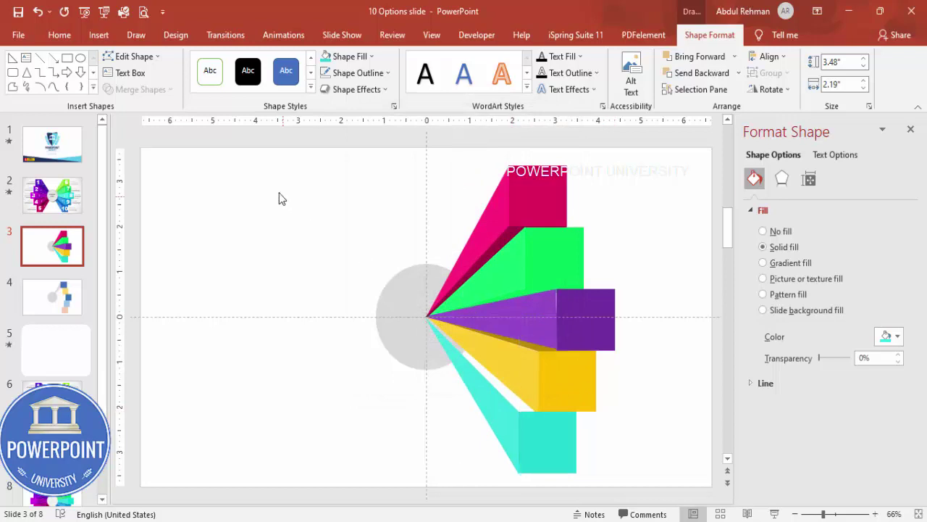
click(102, 35)
- Draw a freeform curve shape from the teal/yellow corner to the fan's apex
click(215, 79)
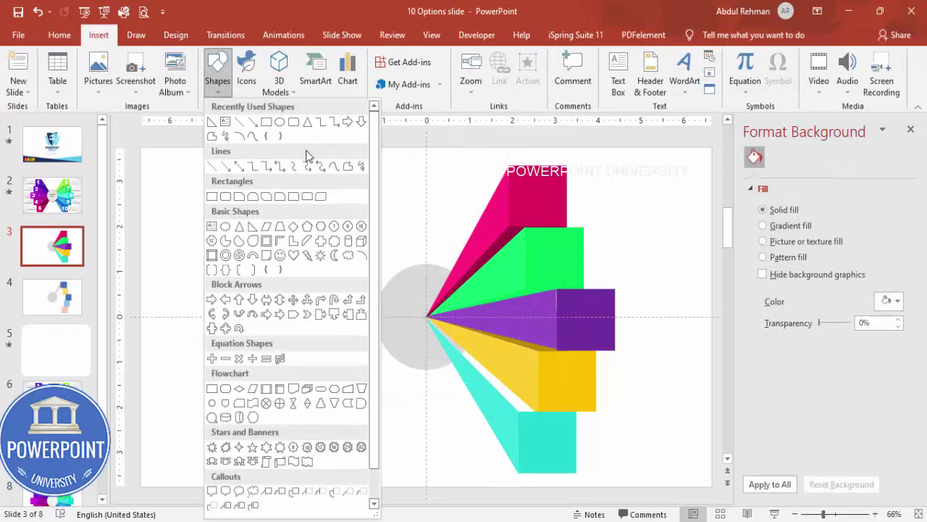
click(334, 167)
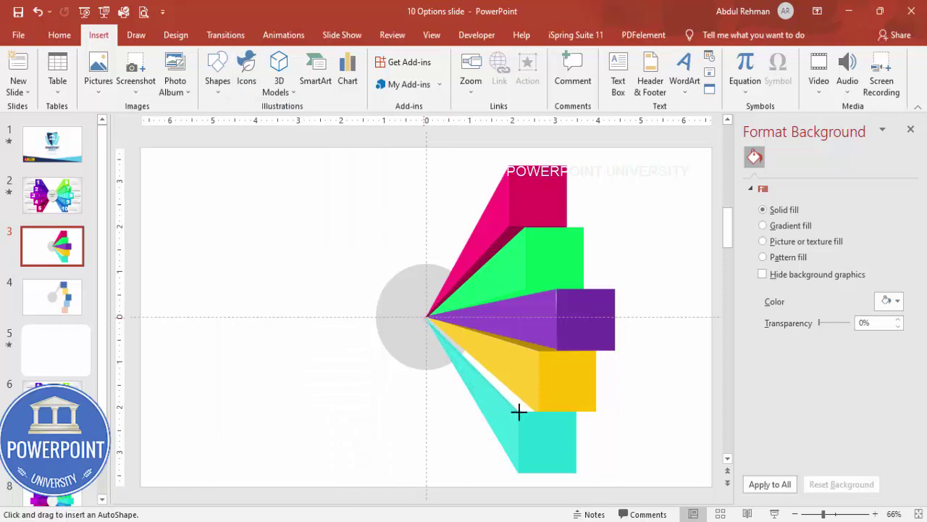
click(575, 411)
double_click(426, 317)
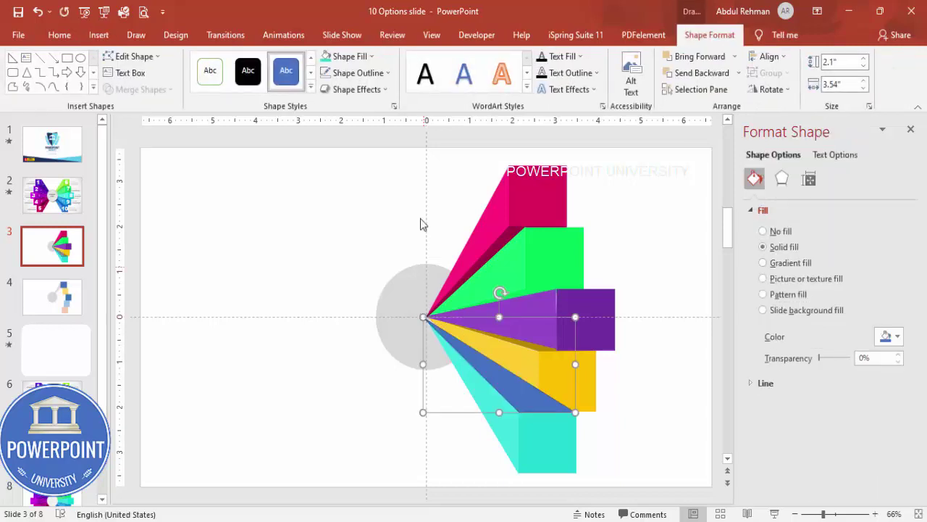
- Remove the shadow shape's outline and fill it a darker teal, #148A87
click(358, 72)
click(377, 226)
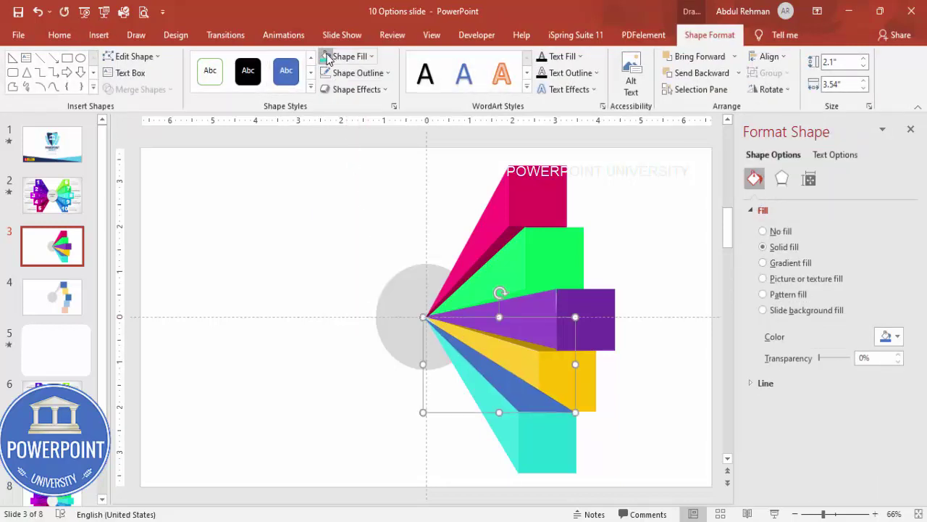
click(327, 57)
click(899, 336)
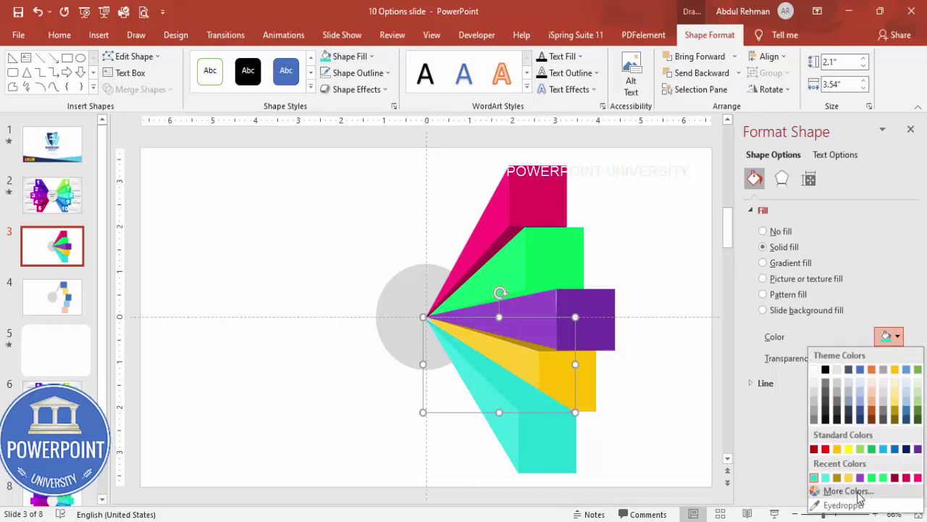
click(832, 491)
drag(500, 225, 499, 252)
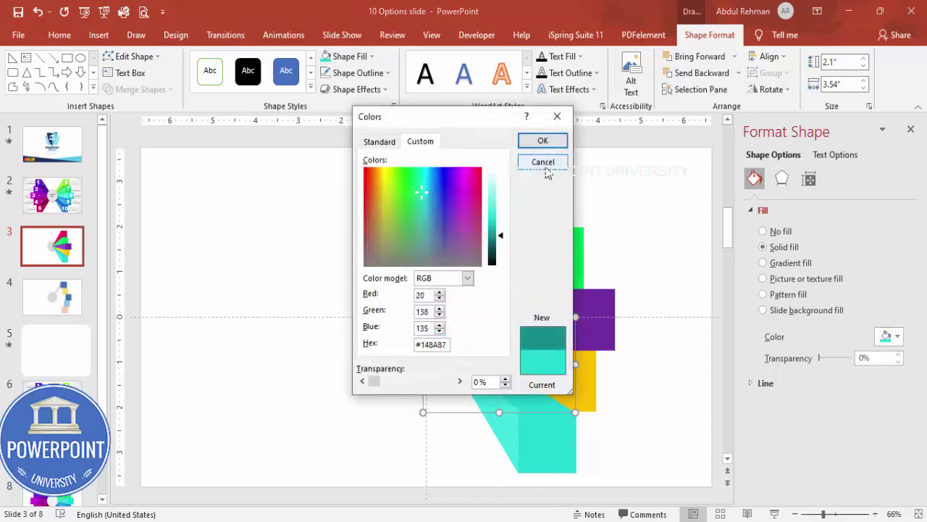
click(543, 141)
shift+click(501, 426)
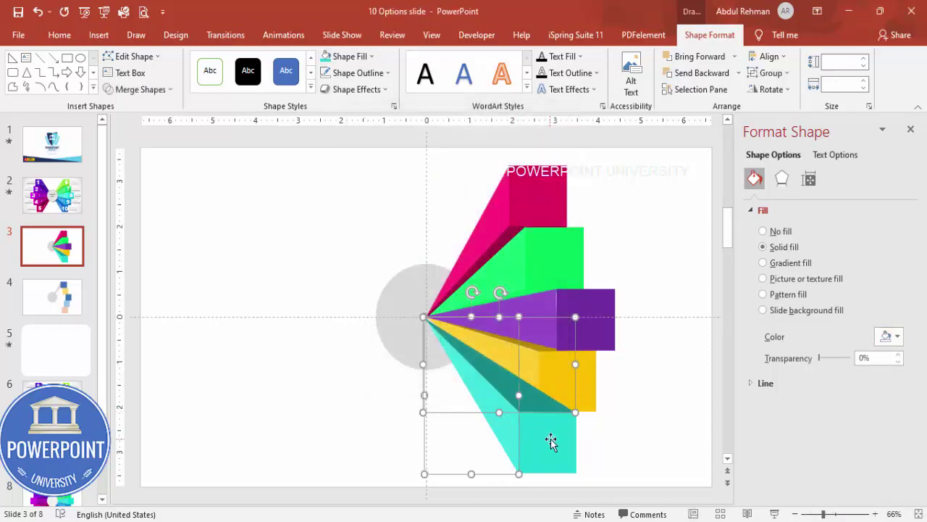
- Send the shadow piece behind the yellow bar and the grey circle behind the fan
click(738, 73)
click(699, 106)
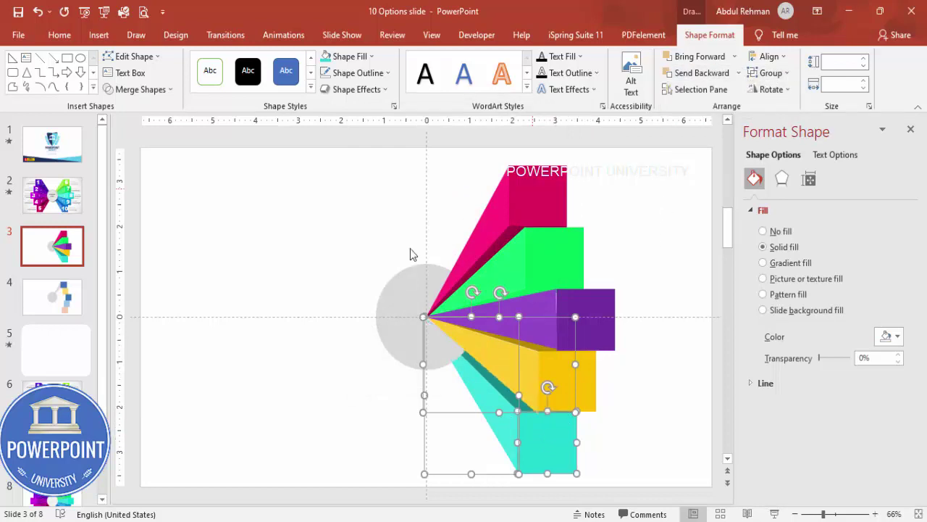
click(392, 299)
click(738, 72)
click(699, 106)
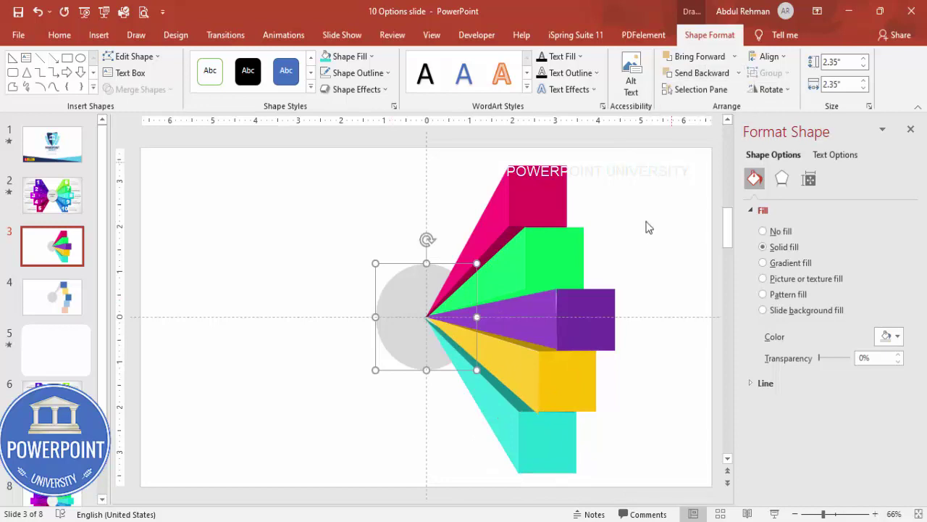
click(647, 235)
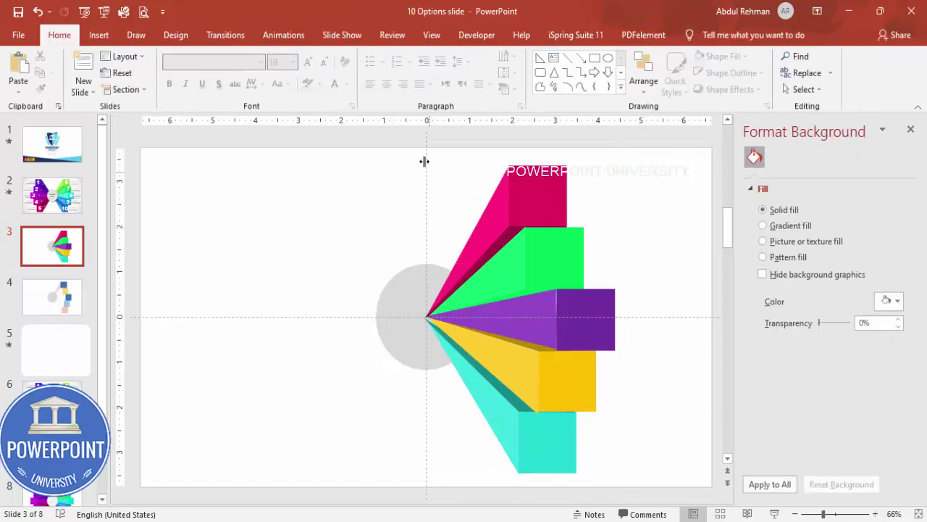
- Group all the fan's bars with Ctrl+G and duplicate the group with Ctrl+D
drag(407, 169, 660, 506)
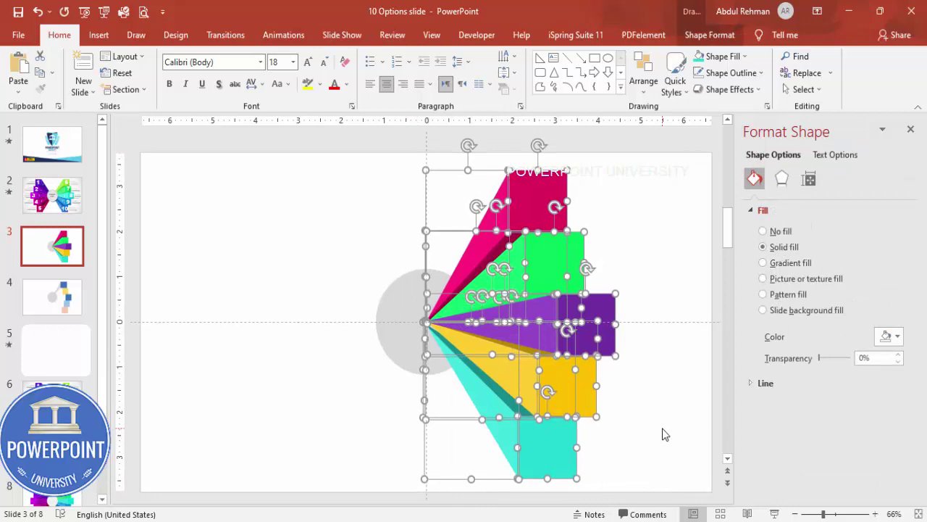
key(ctrl+g)
key(ctrl+d)
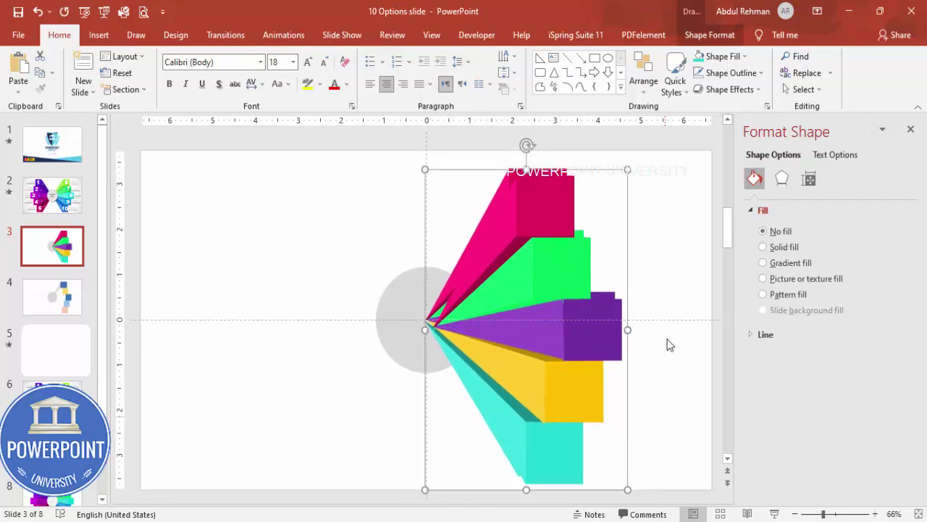
- Flip the fan copy horizontally and move it to the left side
drag(551, 271, 460, 265)
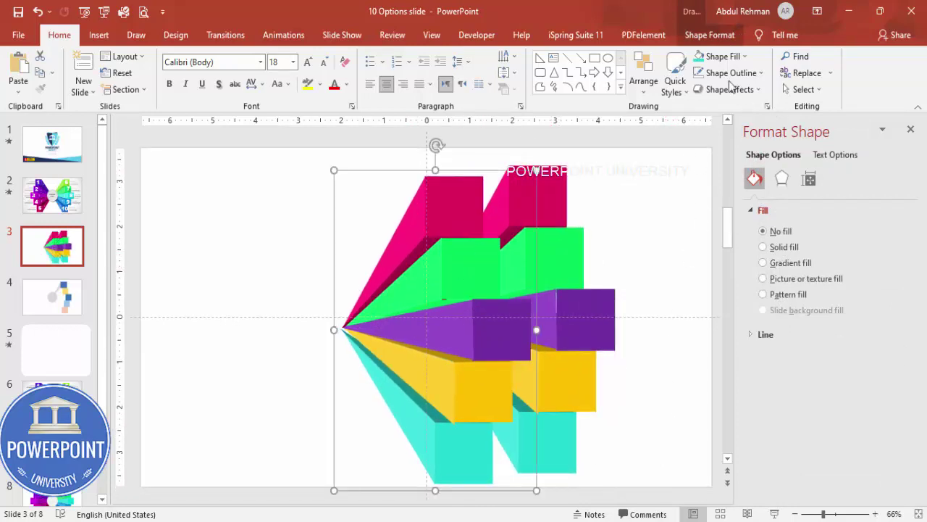
click(725, 34)
click(770, 89)
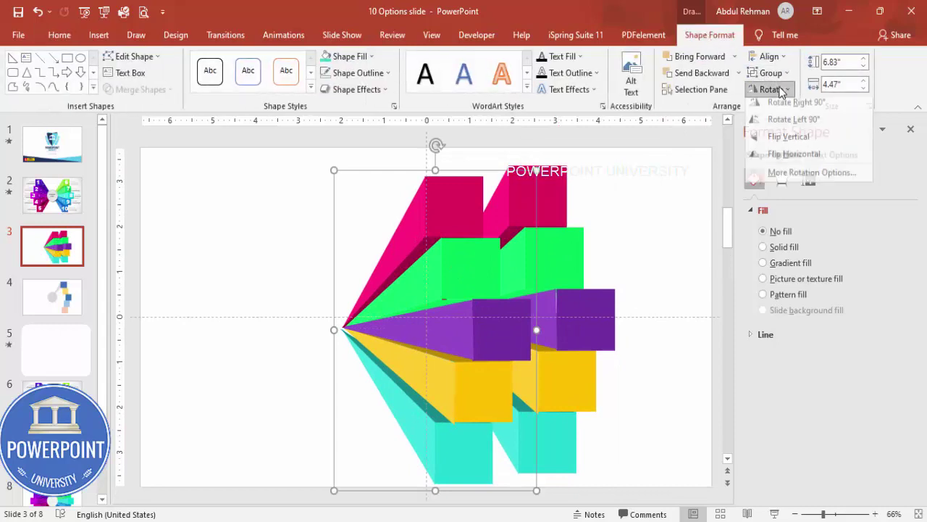
click(801, 161)
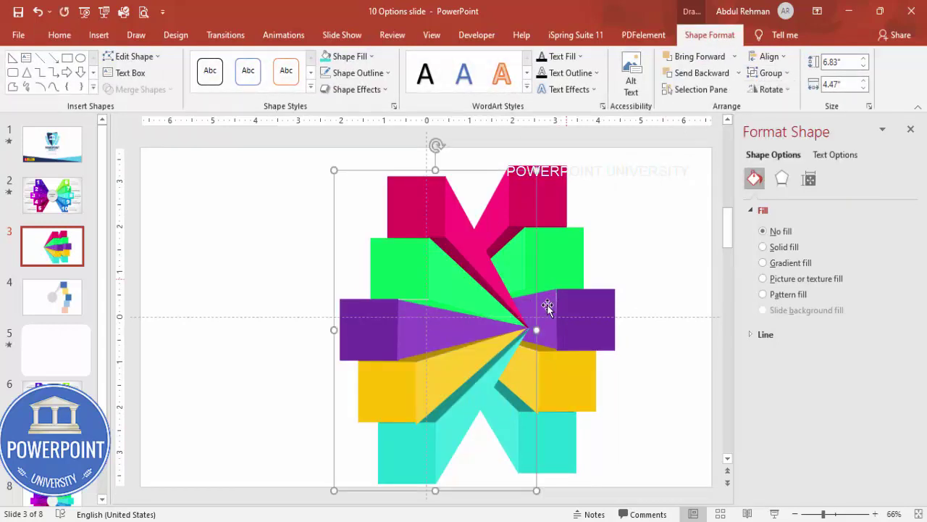
drag(474, 339, 371, 332)
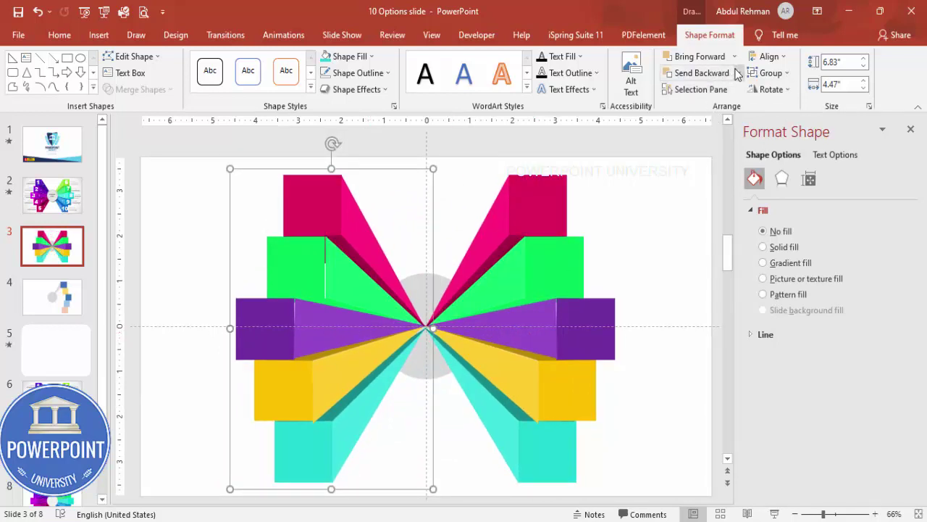
- Send the left fan half to the back and bring the grey circle to the front
click(738, 73)
click(707, 107)
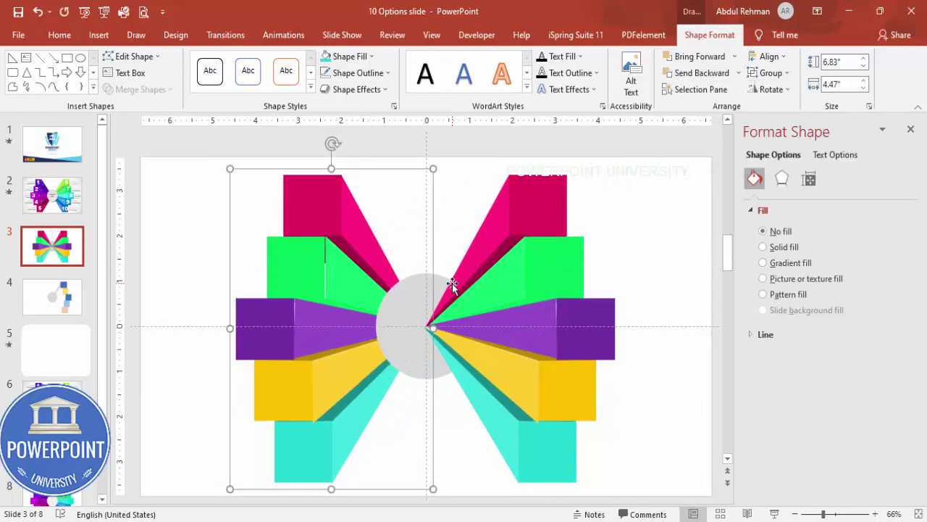
click(474, 274)
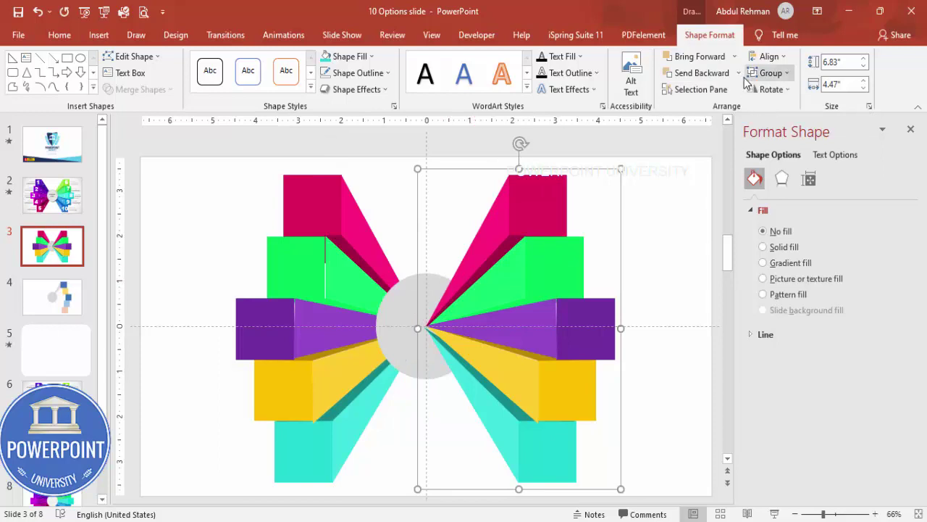
click(385, 331)
click(735, 56)
click(707, 92)
click(669, 214)
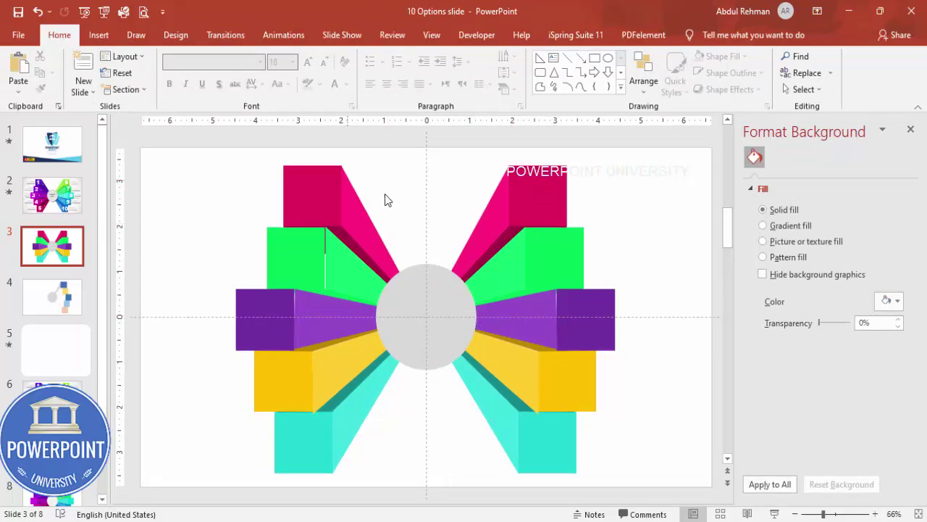
click(510, 215)
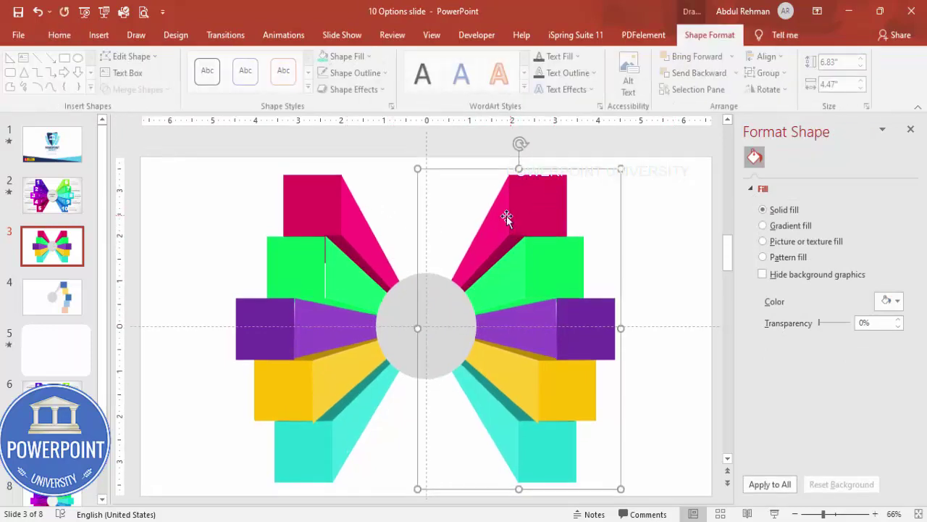
shift+click(333, 249)
right_click(333, 250)
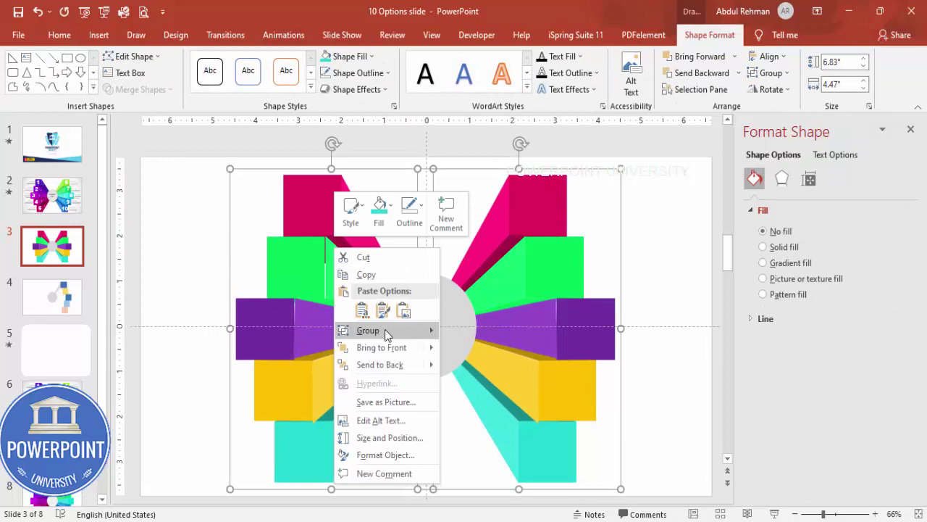
click(580, 310)
click(659, 265)
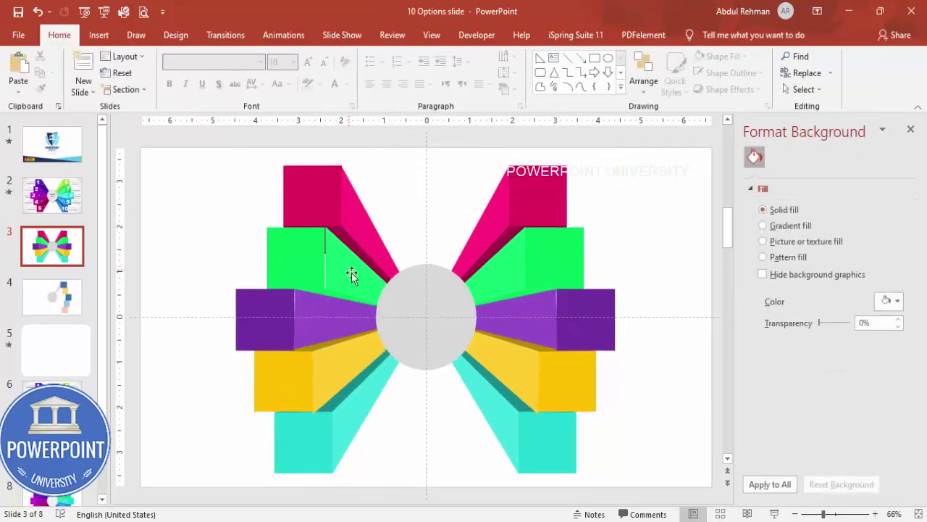
- Add a text box reading '1' in Arial Black near the slide's top right
click(99, 35)
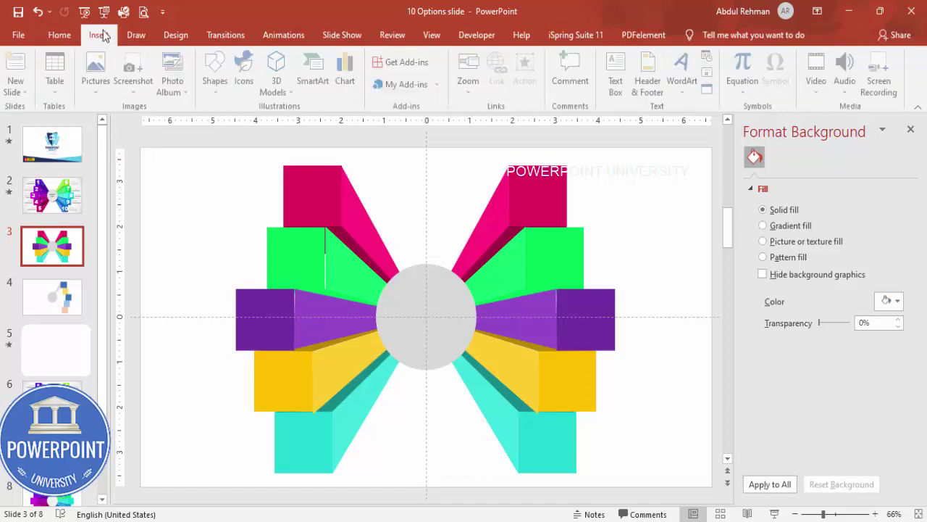
click(618, 67)
mouse_move(607, 173)
mouse_down()
mouse_move(645, 201)
mouse_move(643, 192)
mouse_up()
text(1)
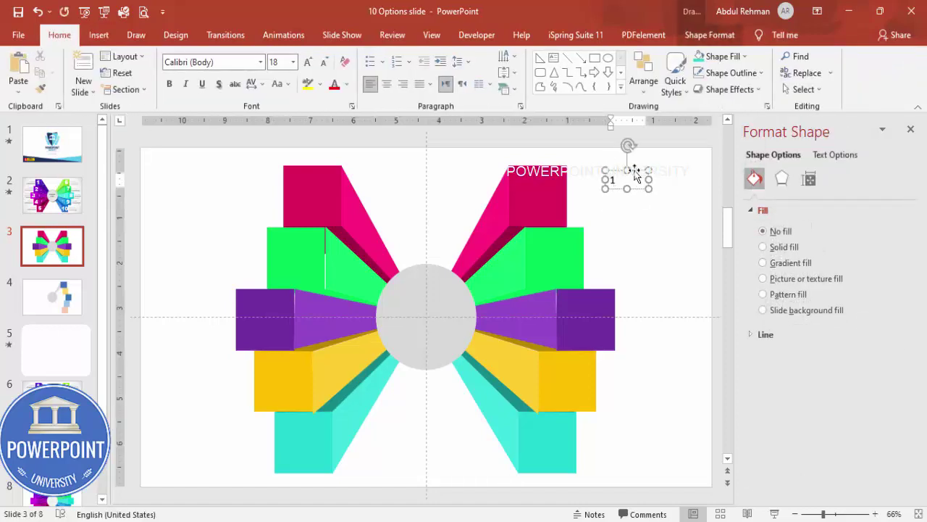
click(635, 174)
click(242, 64)
key(Down)
text(Arial)
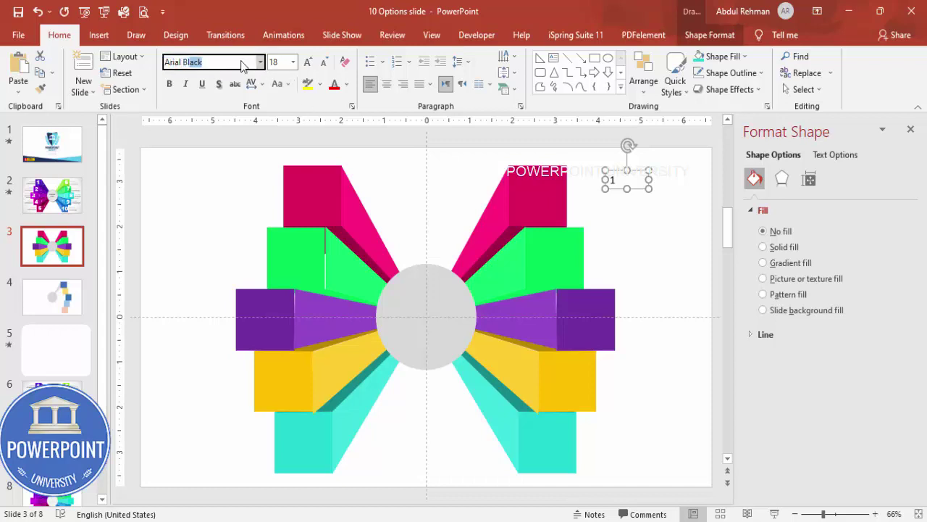
key(Return)
- Enlarge the number to 88 pt, make it white, and place it on the pink bar
click(309, 63)
click(308, 63)
click(309, 63)
click(308, 63)
click(309, 63)
click(309, 63)
click(309, 63)
click(308, 63)
click(308, 63)
click(309, 63)
click(308, 63)
click(309, 63)
drag(650, 190, 559, 181)
click(347, 84)
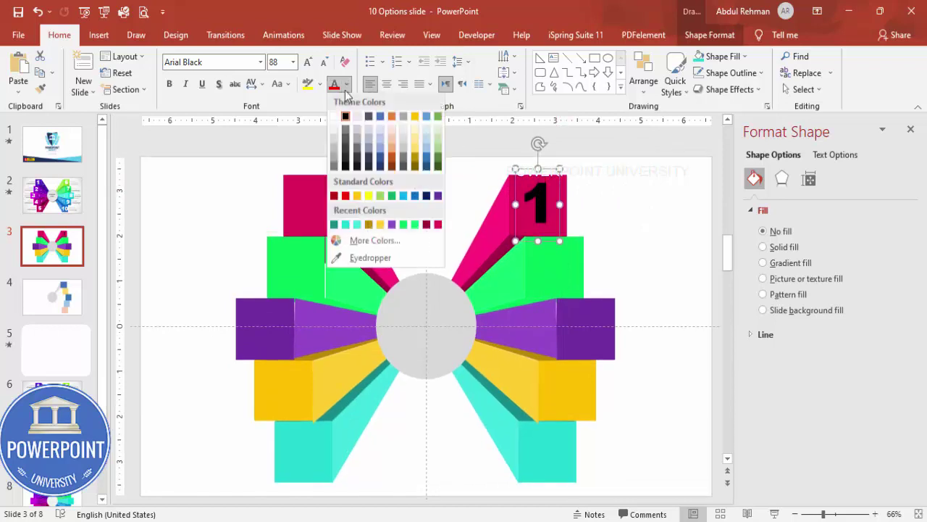
click(346, 107)
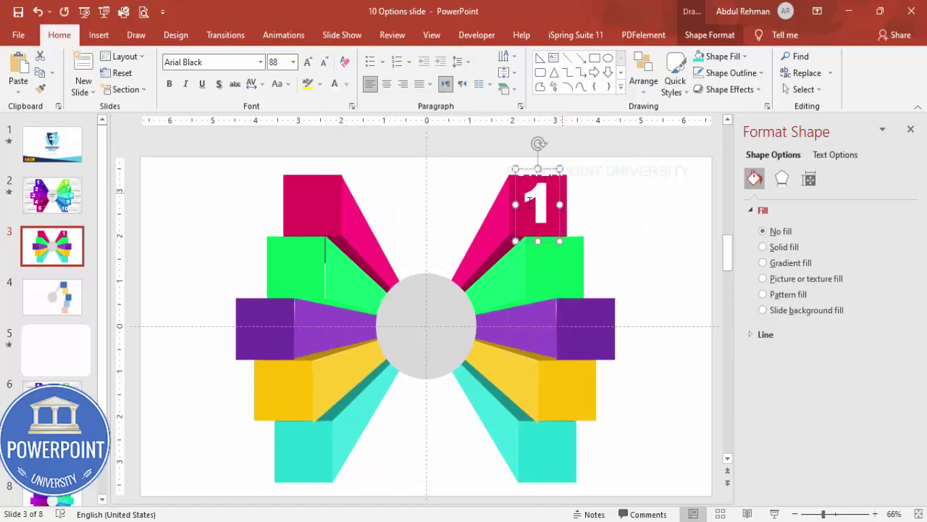
- Apply the Offset: Right shadow preset to the number
click(835, 155)
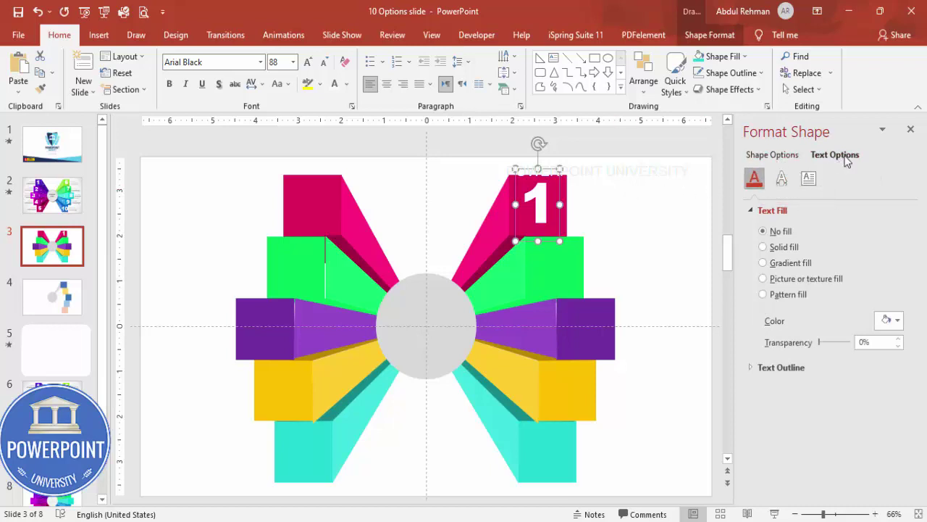
click(782, 177)
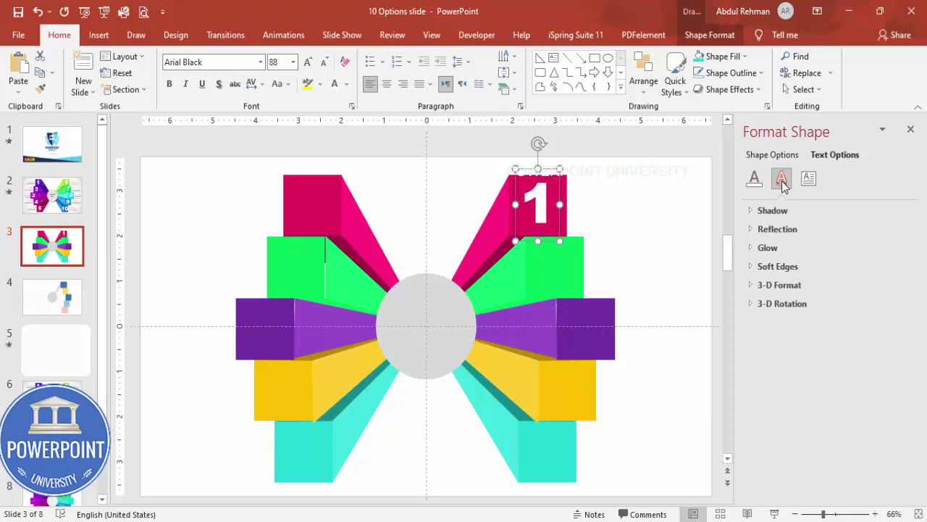
click(785, 210)
click(890, 230)
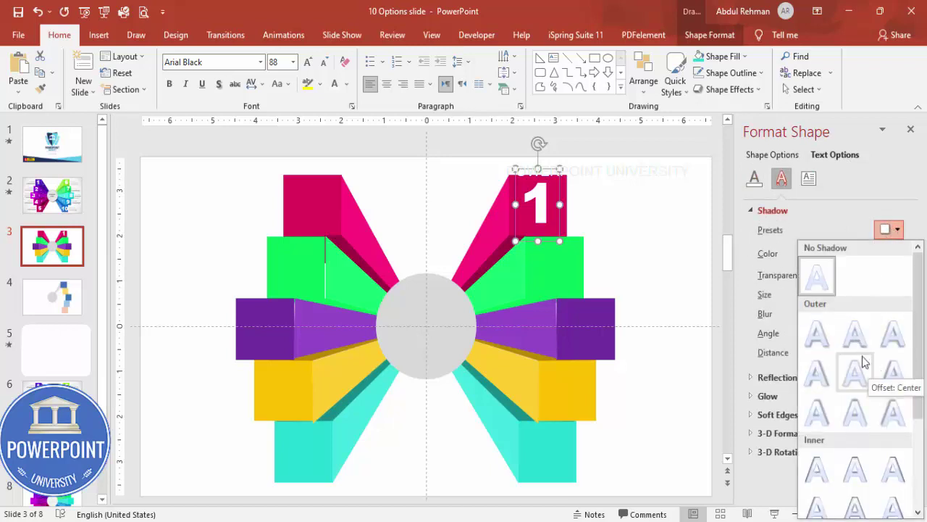
click(816, 374)
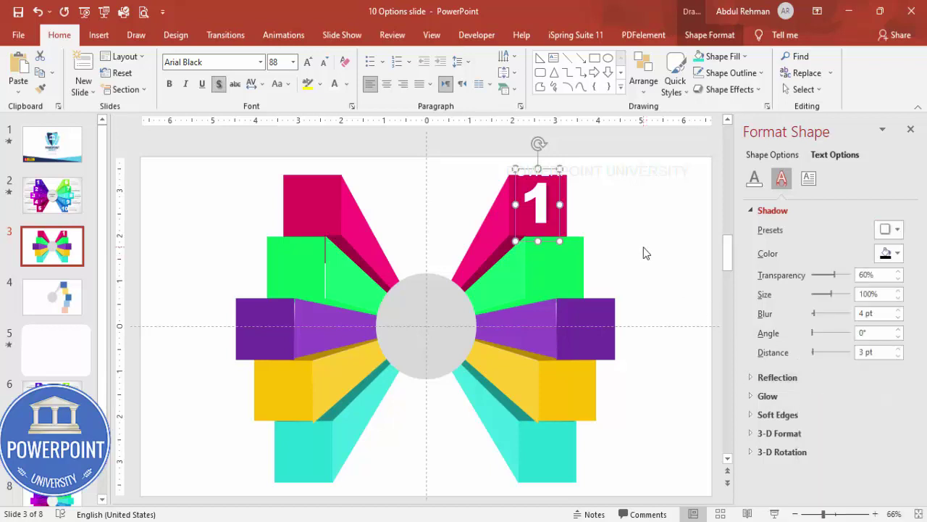
- Copy the white number onto each of the remaining bars of both fans
scroll(643, 247, down, 1)
drag(562, 184, 620, 330)
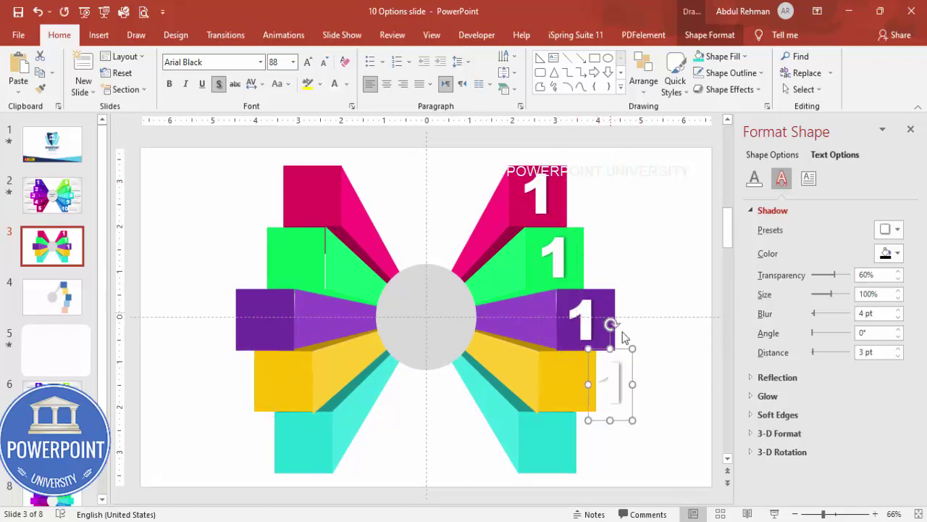
drag(637, 375, 560, 445)
drag(461, 424, 433, 344)
scroll(326, 385, up, 2)
drag(300, 364, 316, 230)
drag(316, 231, 275, 184)
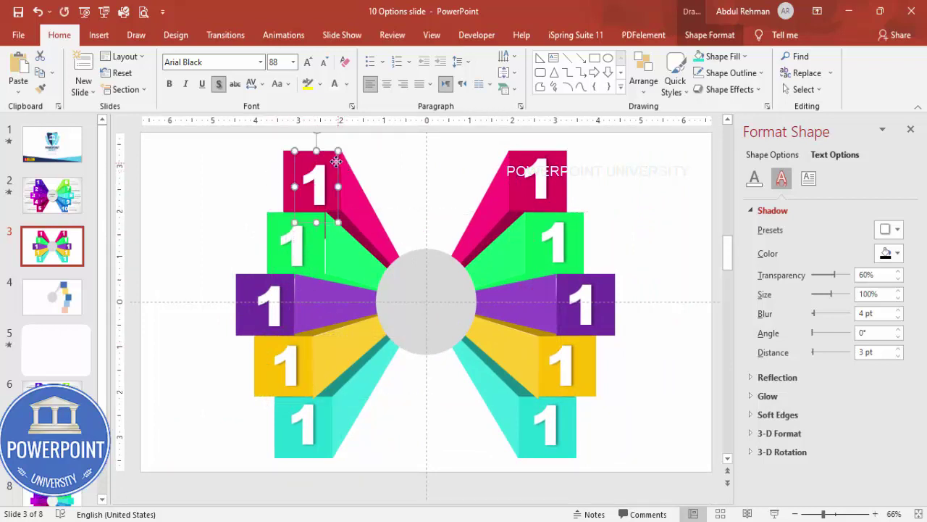
- Change the right green bar's number to 2 and the right purple bar's to 3
click(564, 240)
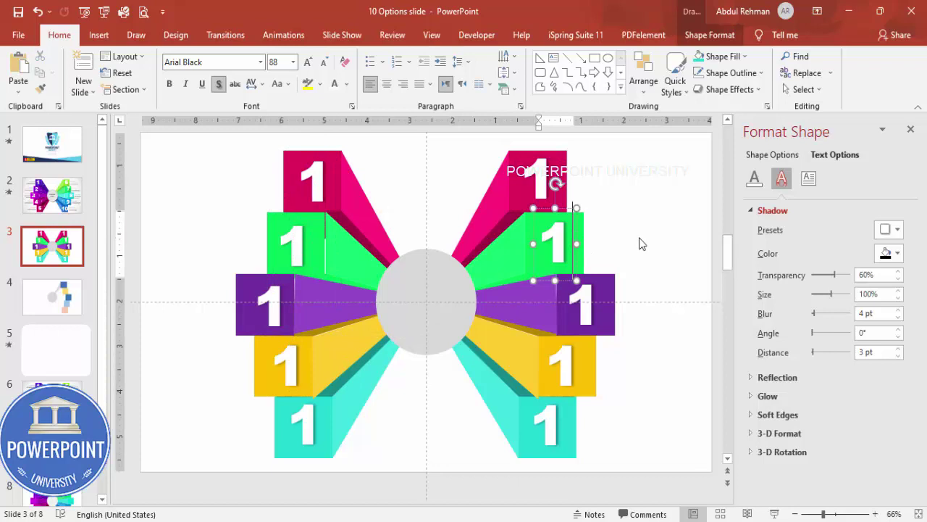
key(BackSpace)
text(2)
click(589, 303)
key(BackSpace)
text(3)
click(631, 215)
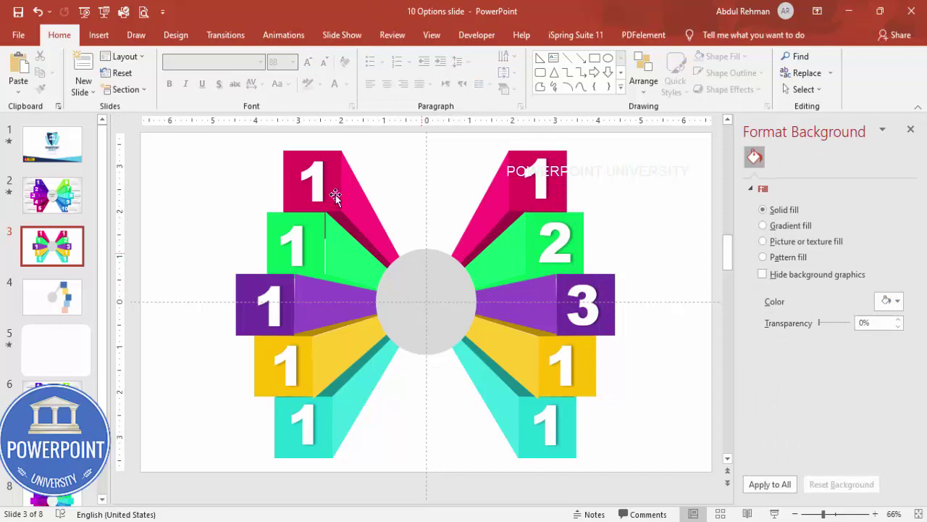
click(97, 35)
- Add a one-paragraph =lorem() caption in 14 pt beside the top-right pink bar
click(618, 80)
drag(597, 152, 687, 193)
text(=lorem())
key(Return)
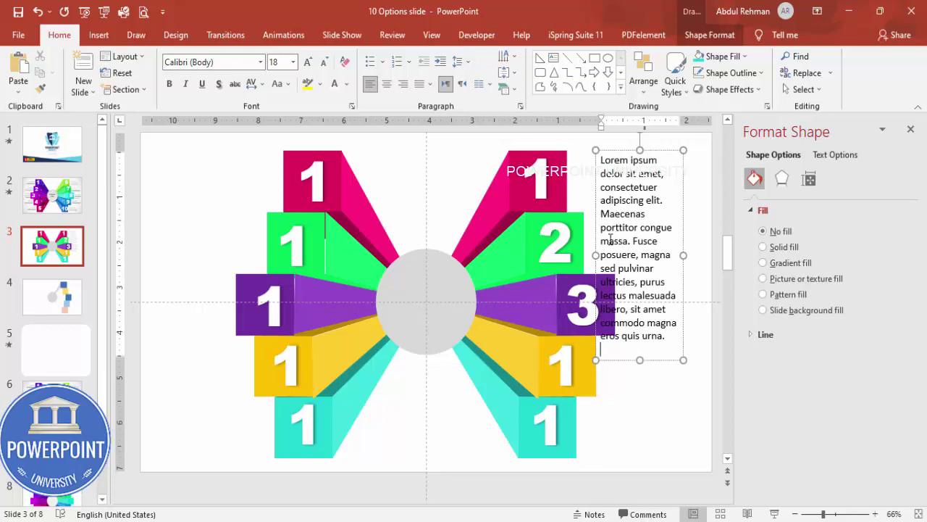
drag(607, 214, 754, 397)
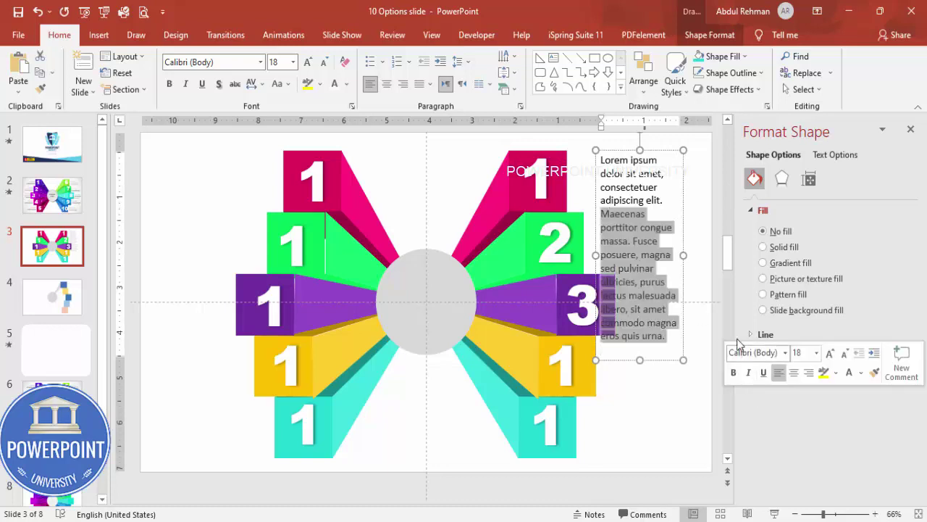
key(Delete)
click(656, 149)
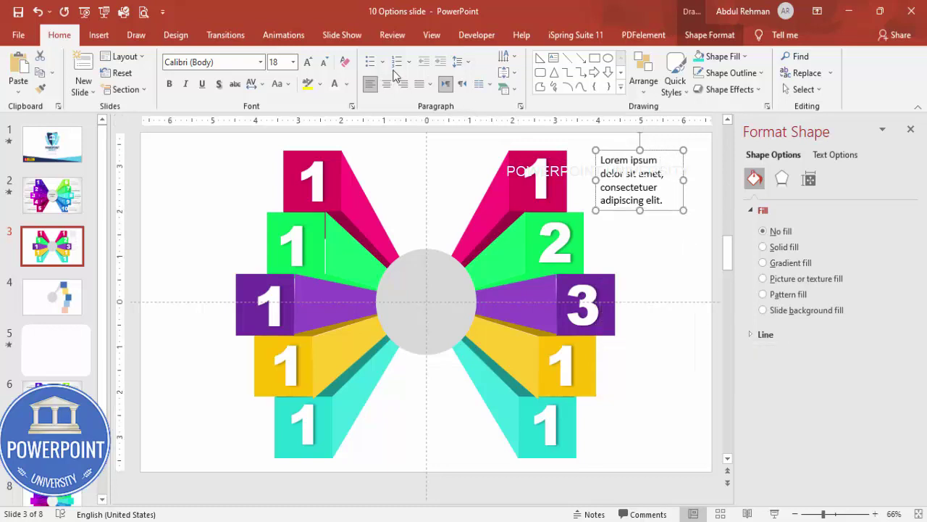
click(324, 64)
click(324, 64)
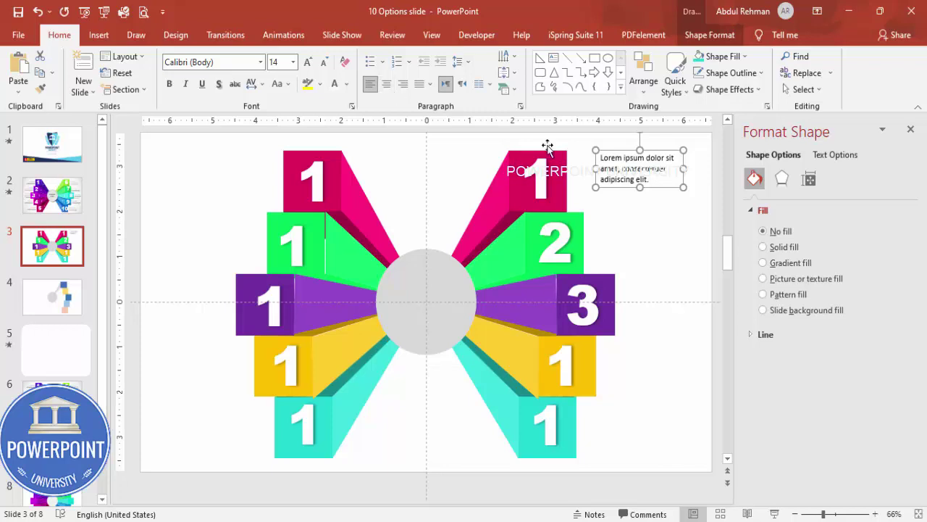
drag(618, 149, 597, 158)
- Duplicate the caption beside the green, purple, yellow and teal right bars and a right-aligned bottom-left copy
key(ctrl+d)
drag(664, 183, 667, 224)
key(ctrl+d)
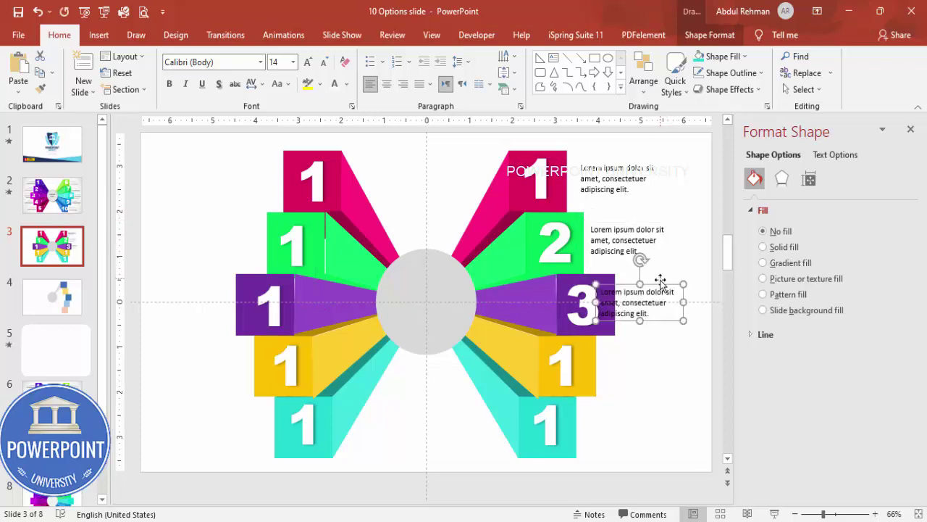
drag(660, 282, 685, 285)
key(ctrl+d)
drag(673, 329, 627, 335)
key(ctrl+d)
drag(632, 413, 643, 408)
key(ctrl+d)
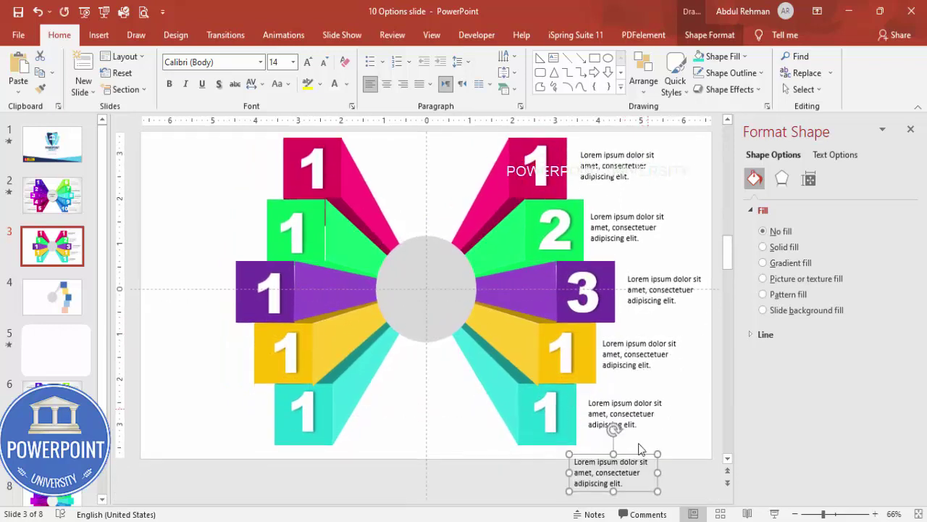
drag(589, 448, 577, 331)
click(403, 84)
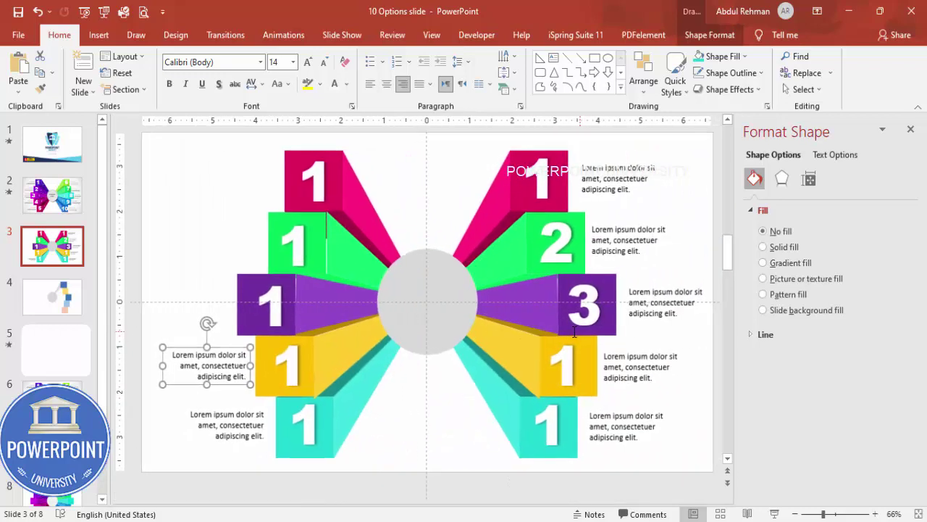
- Copy the right-aligned caption beside the left purple, green and pink bars, then close Format Shape
drag(252, 351, 244, 292)
key(ctrl+d)
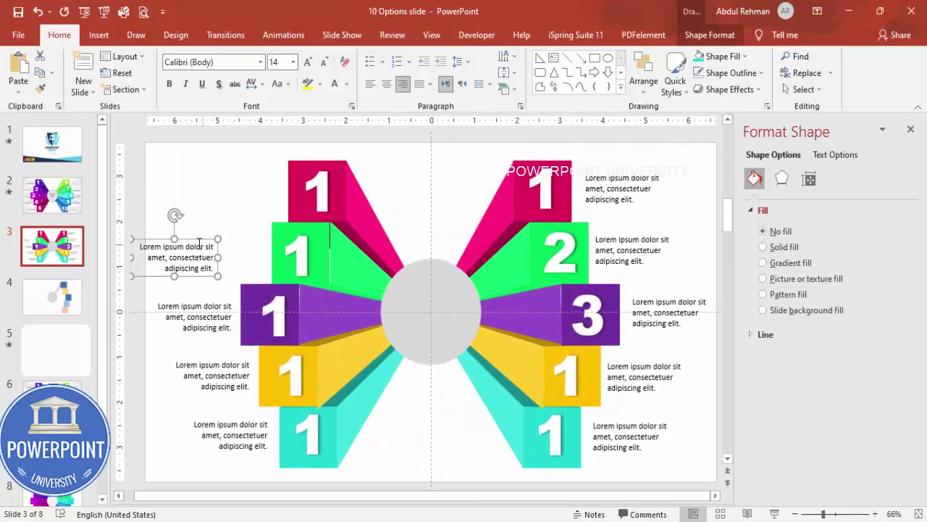
drag(210, 239, 236, 205)
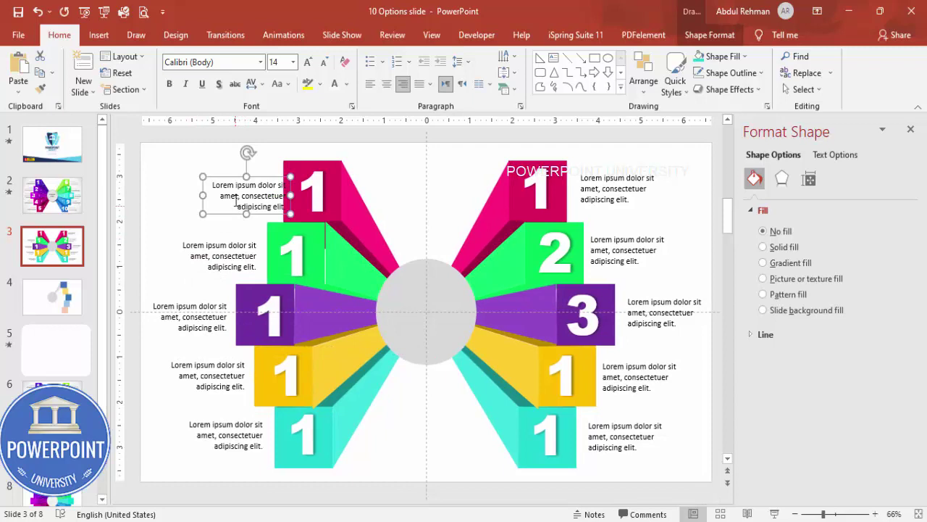
drag(266, 178, 244, 176)
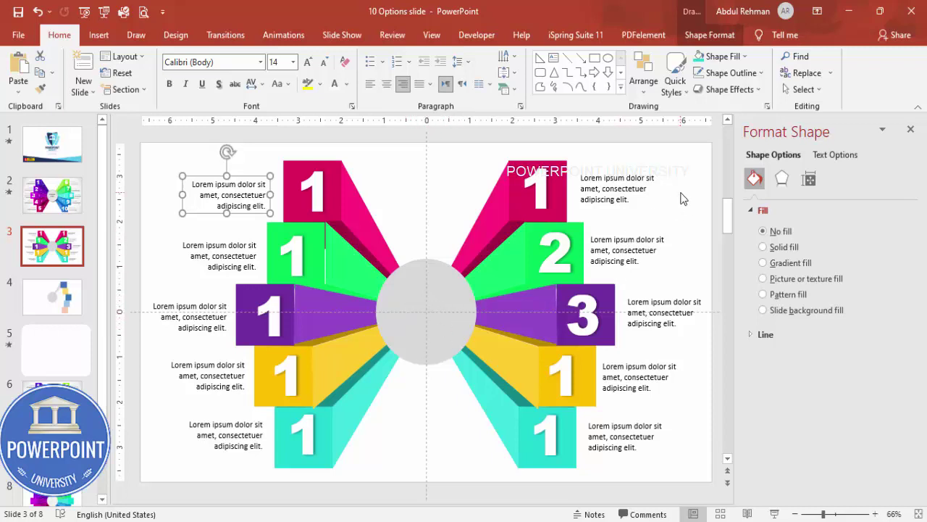
click(911, 129)
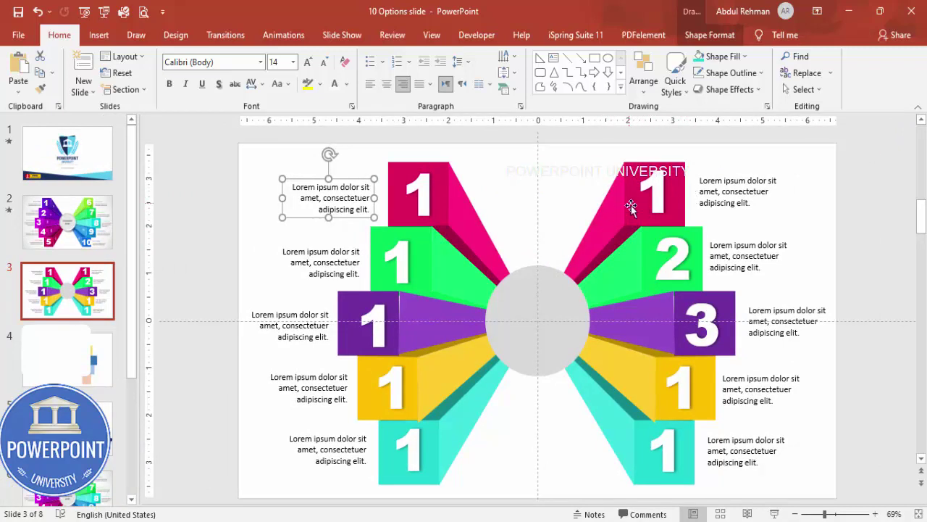
- Group the pink '1' box with the upper-right pink wedge and send the group to the back
click(661, 181)
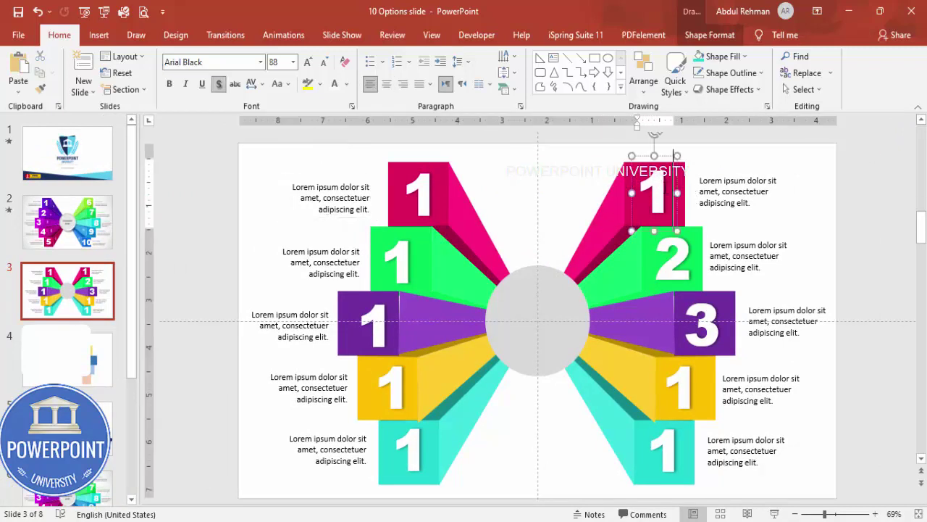
key(Escape)
click(657, 180)
shift+click(612, 202)
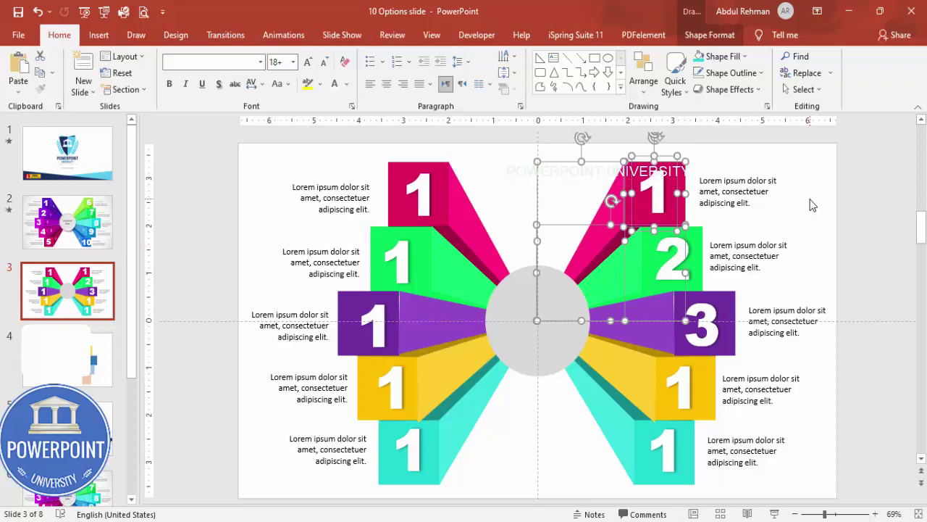
key(ctrl+g)
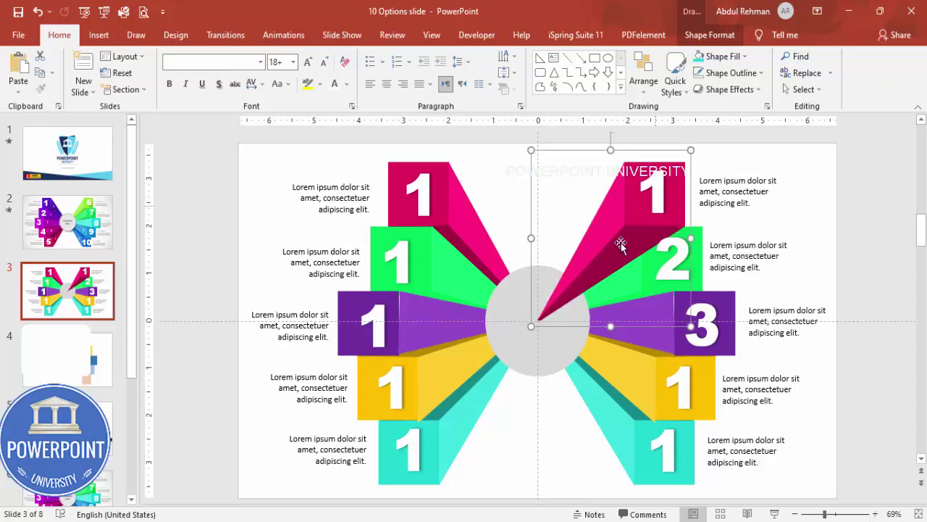
click(709, 35)
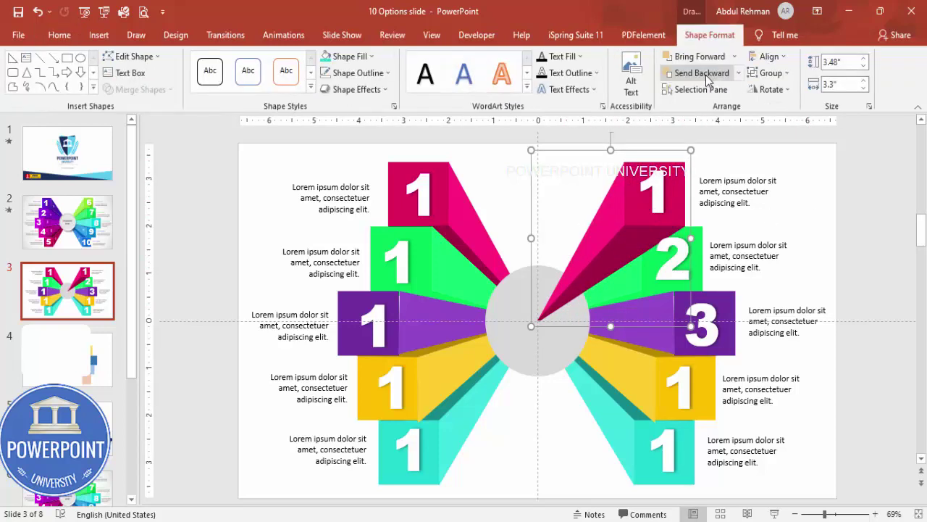
click(740, 74)
click(718, 107)
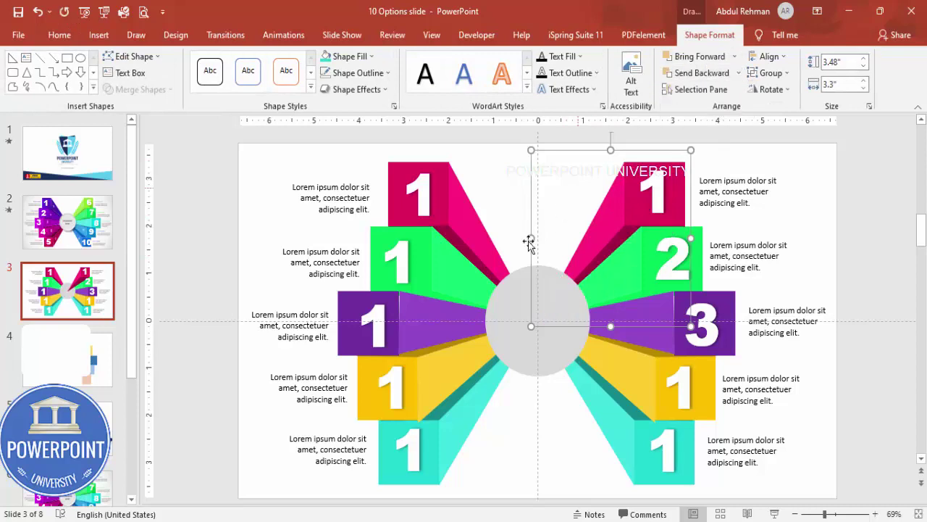
click(518, 289)
click(628, 216)
- Give Group 59 a Wipe entrance From Left, with the Animation Pane shown
click(282, 35)
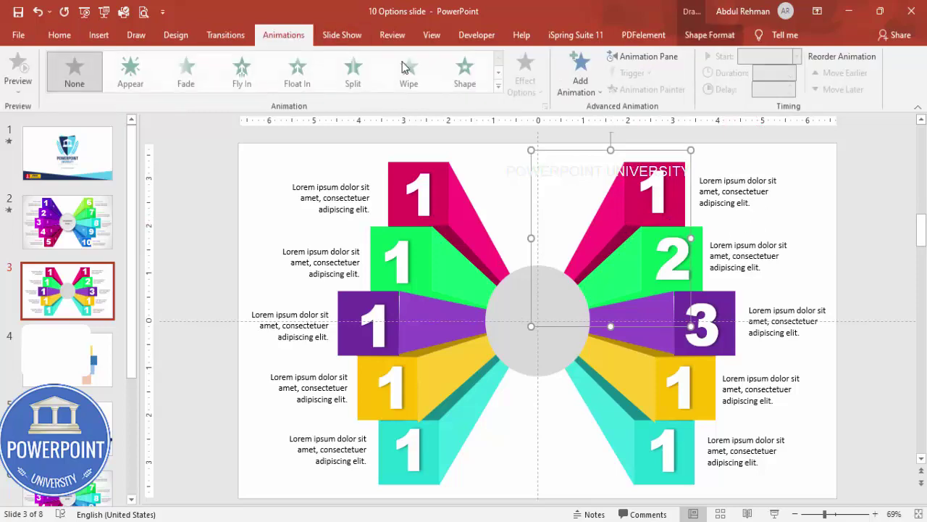
click(655, 59)
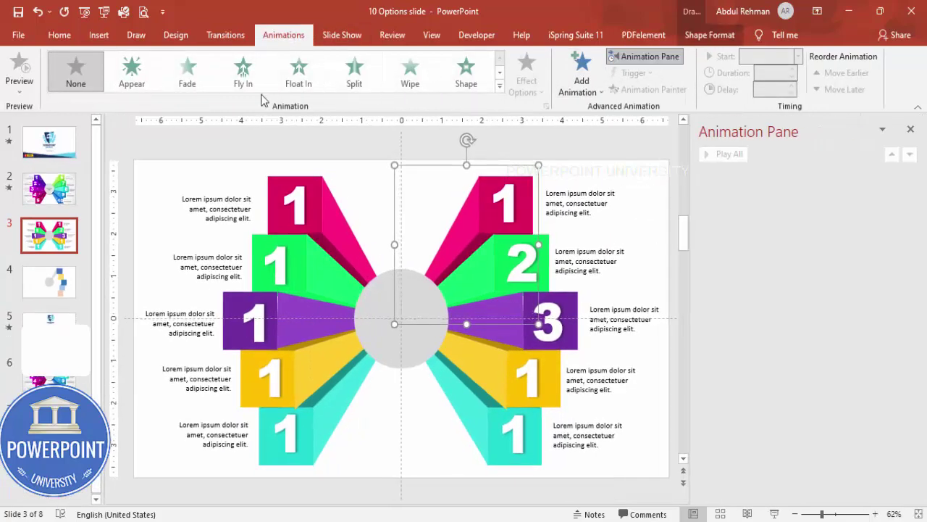
click(410, 78)
click(516, 85)
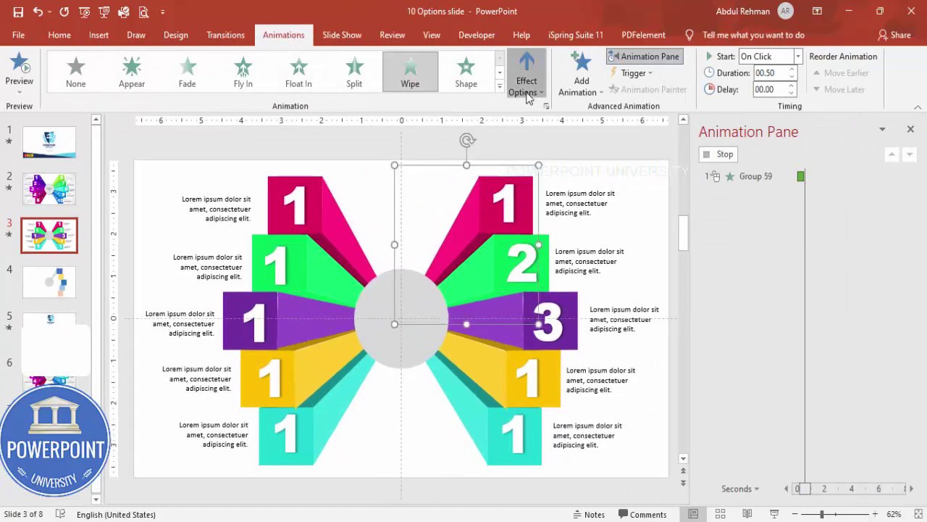
click(564, 164)
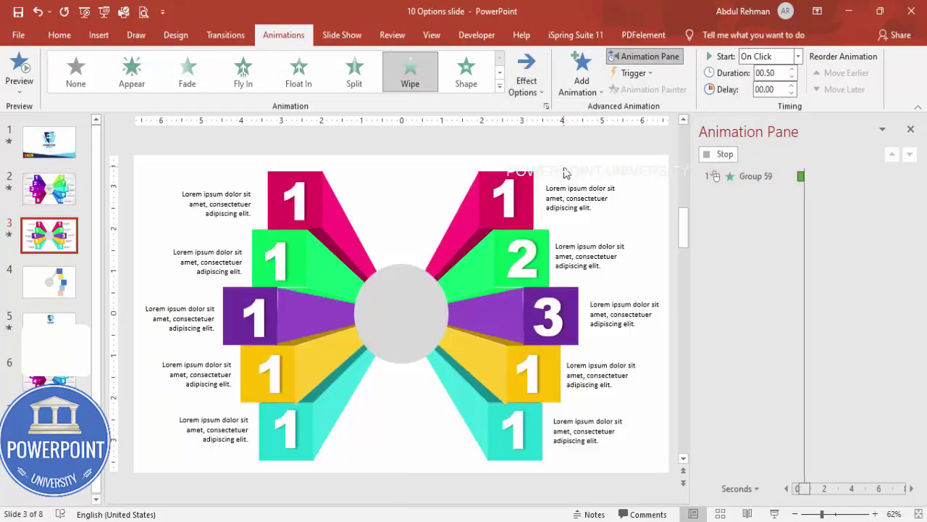
click(528, 255)
click(471, 202)
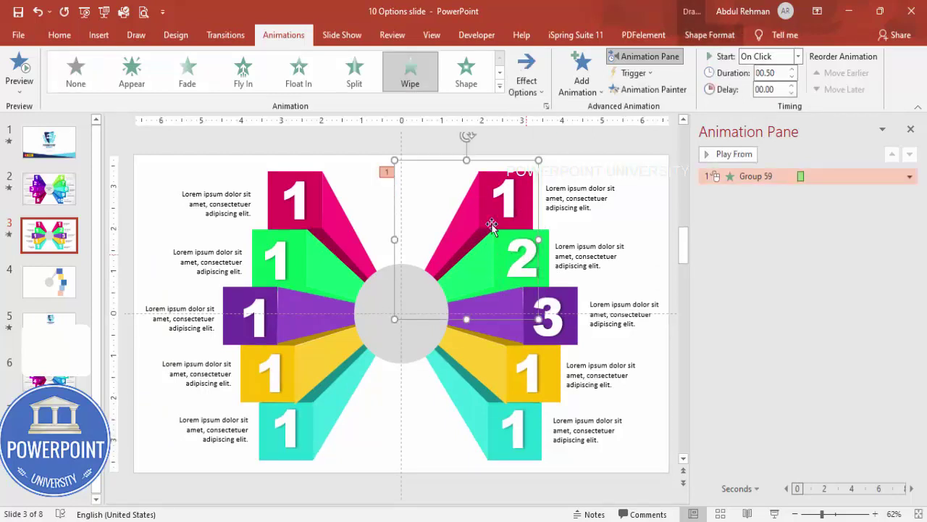
click(411, 413)
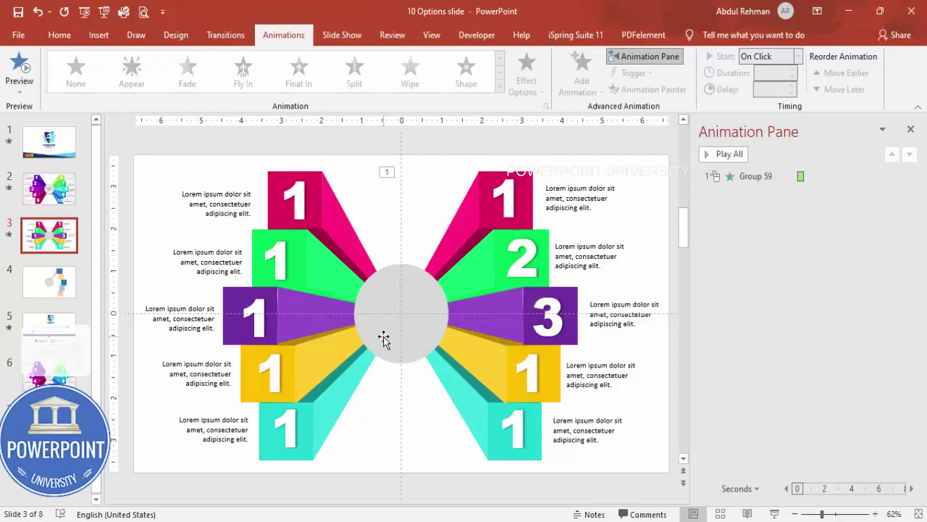